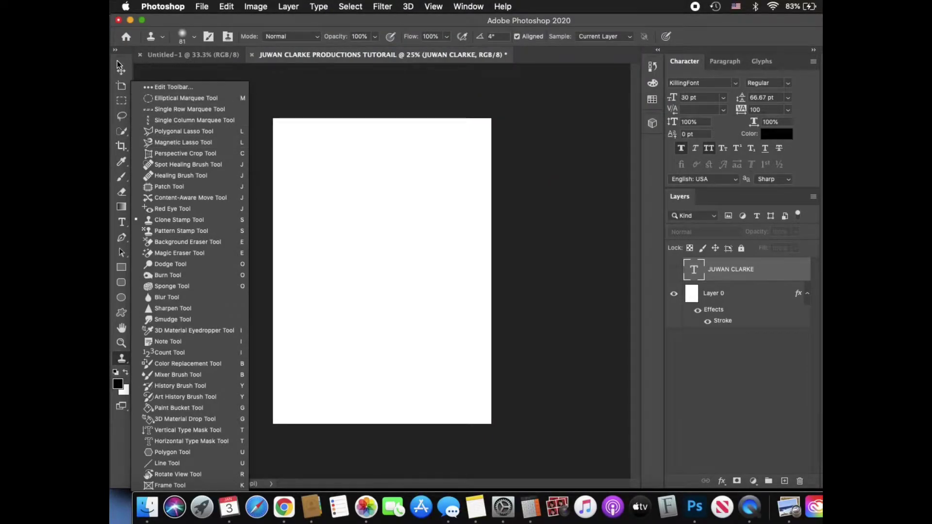
Step: Pick the Move tool and start File > Place Linked, browsing to the Downloads folder
left_click(122, 70)
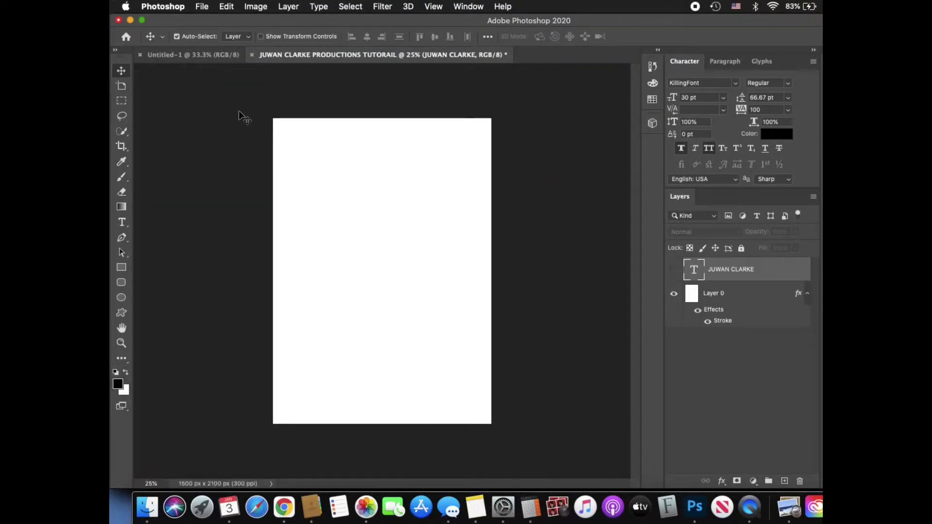
left_click(202, 6)
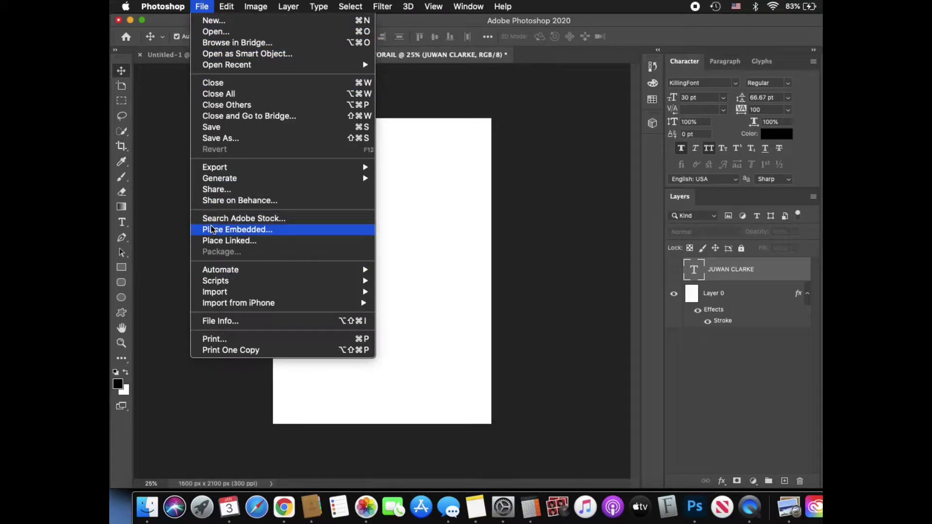
left_click(231, 241)
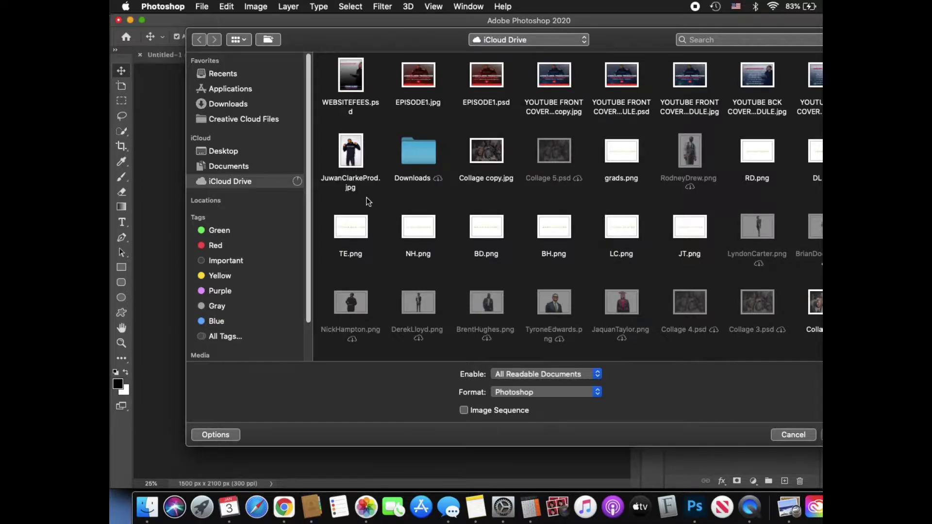
left_click(243, 103)
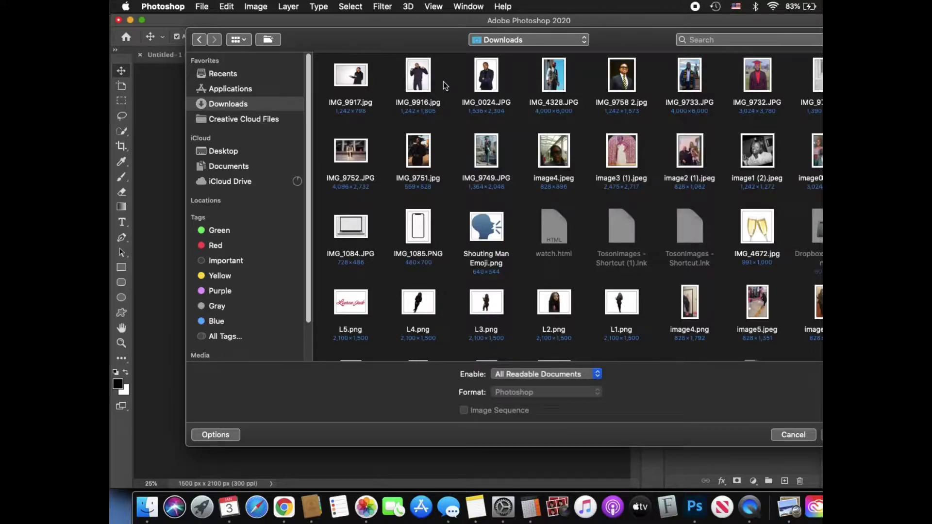
Step: Place IMG_0024.JPG, scale it to 93.70% and nudge it slightly upward
double_click(485, 79)
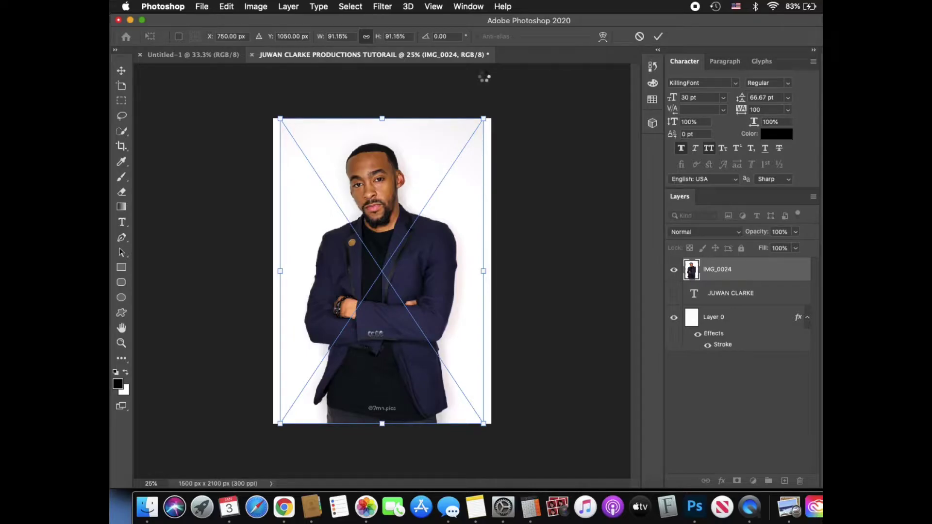
key("Return")
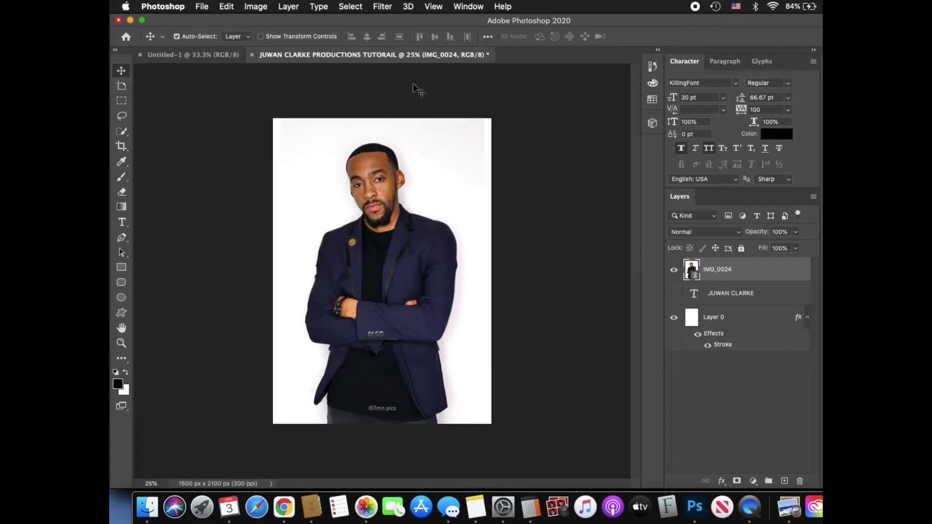
key("super+t")
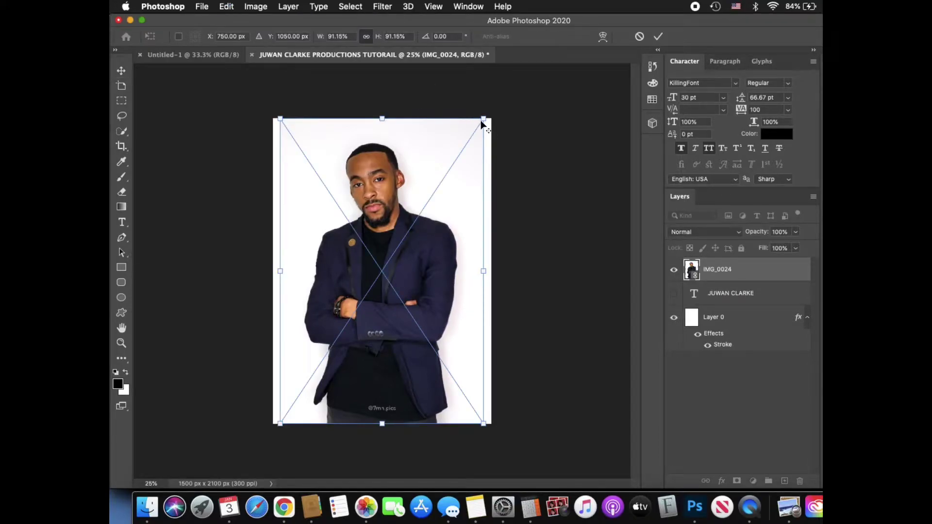
left_click_drag(482, 122, 485, 115)
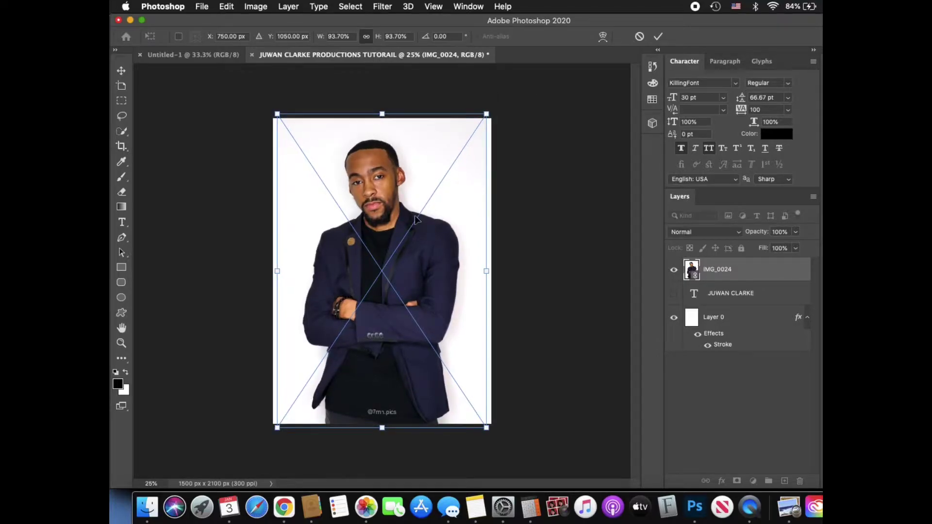
left_click_drag(415, 219, 418, 216)
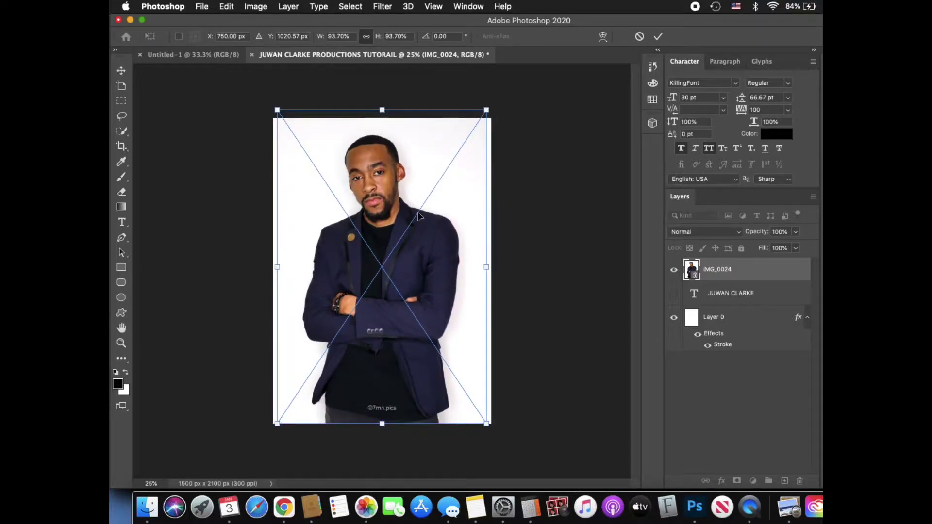
key("Return")
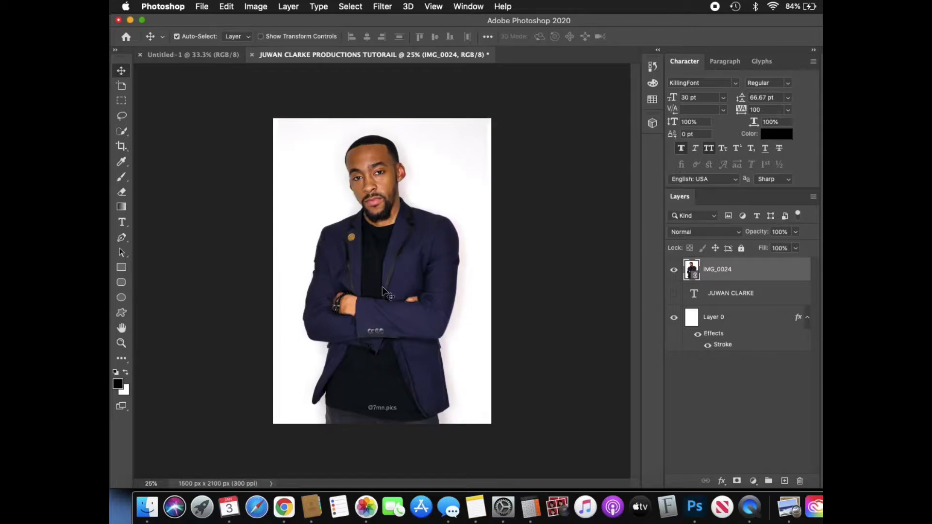
Step: Quick-select the man's head, face, arm and jacket, zooming to 50% to check edges
left_click(121, 134)
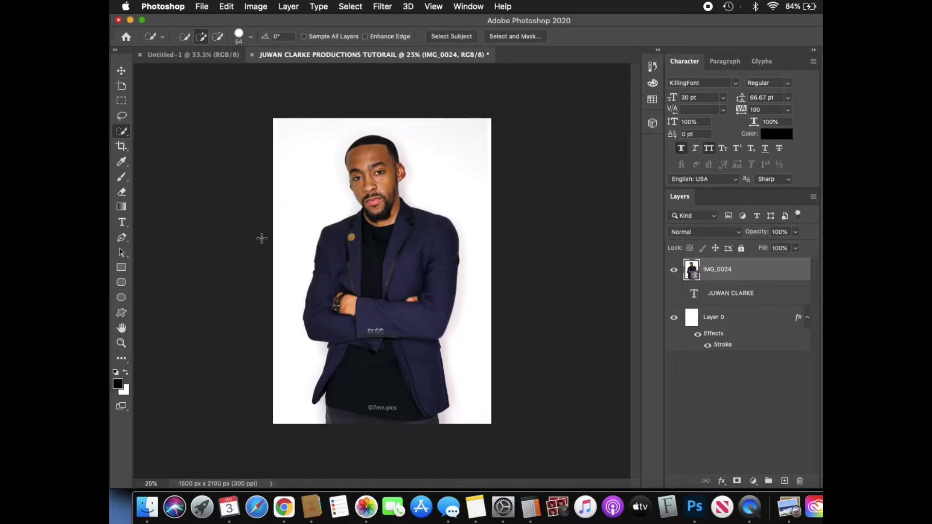
mouse_move(356, 146)
left_mouse_down()
mouse_move(384, 163)
mouse_move(383, 201)
mouse_move(333, 267)
mouse_move(333, 318)
mouse_move(343, 357)
mouse_move(336, 386)
mouse_move(357, 390)
mouse_move(363, 408)
left_mouse_up()
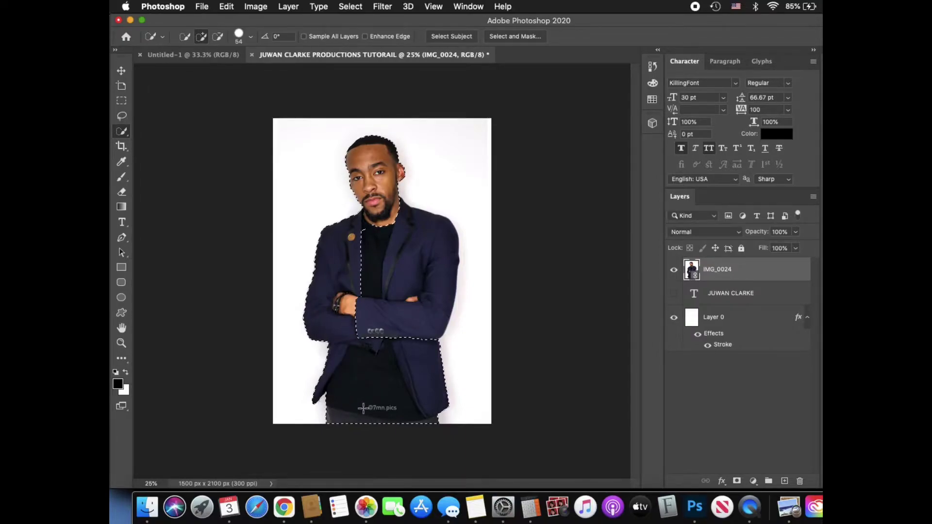
mouse_move(400, 322)
left_mouse_down()
mouse_move(403, 273)
mouse_move(412, 305)
mouse_move(406, 294)
left_mouse_up()
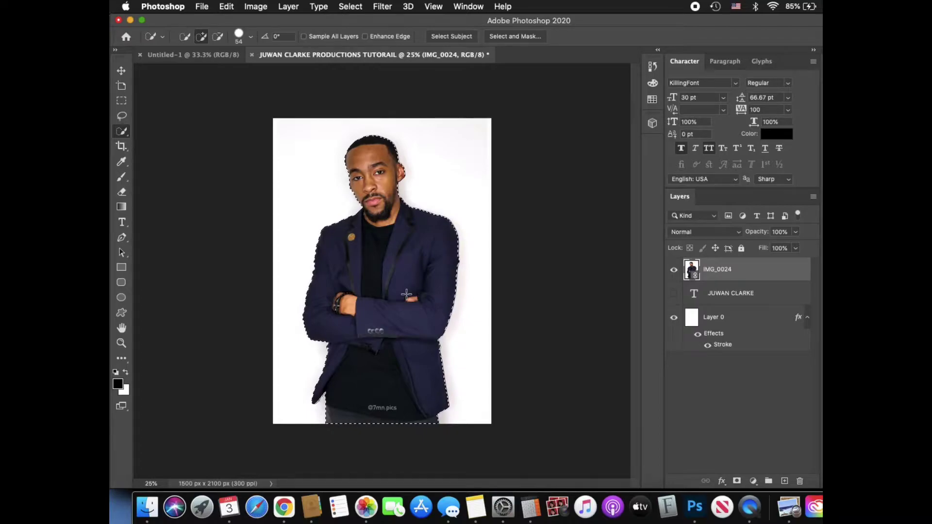
key("super+equal")
key("super+equal")
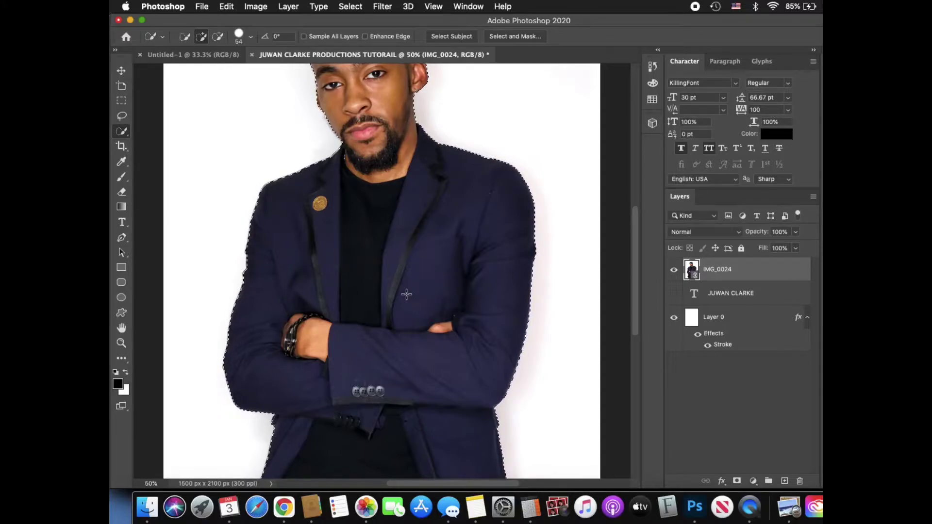
scroll(406, 292, "up", 5)
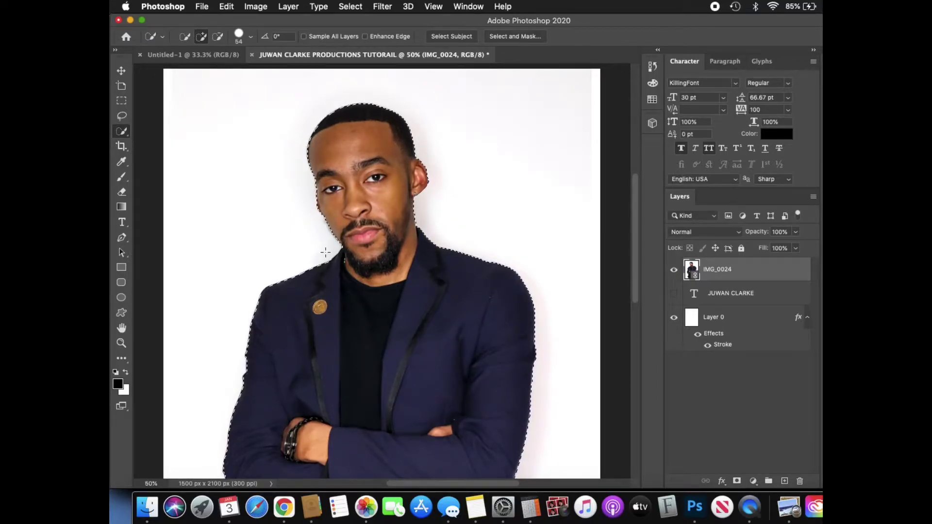
key("super+d")
key("shift+super+d")
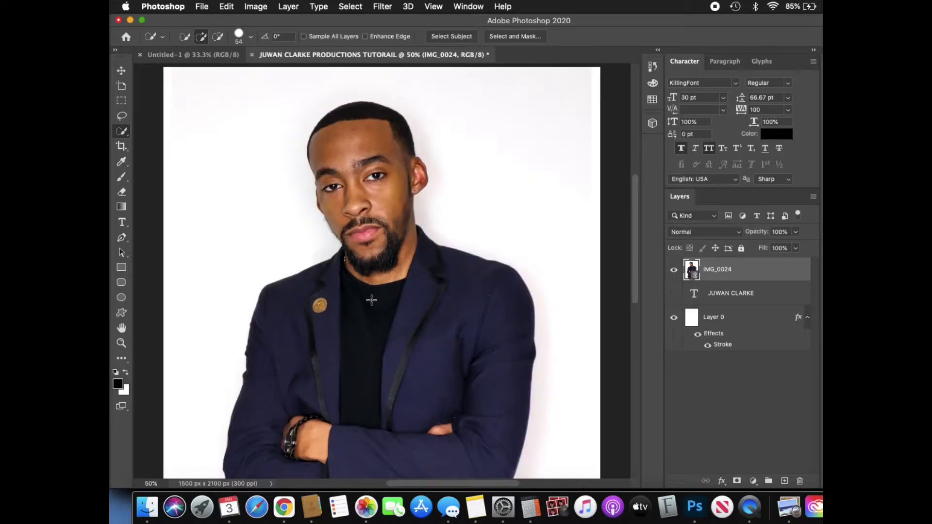
scroll(370, 298, "down", 5)
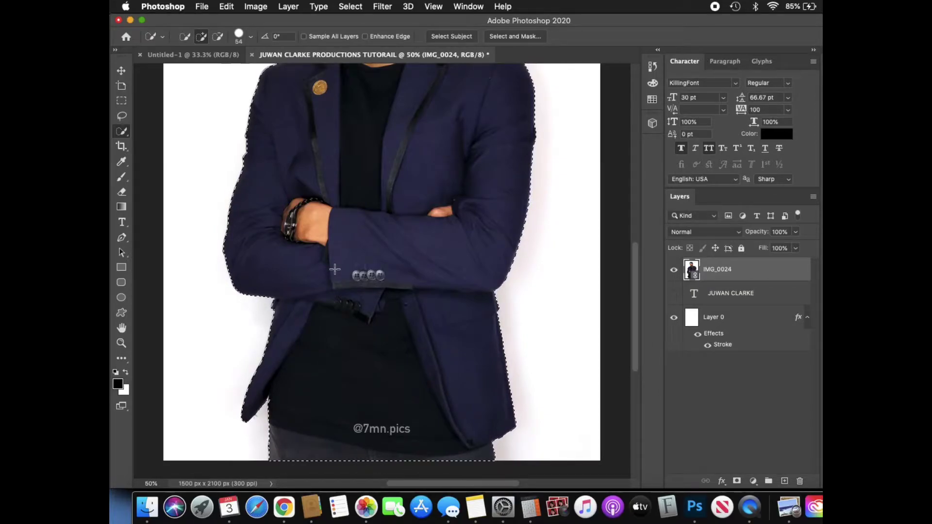
key("super+h")
key("super+minus")
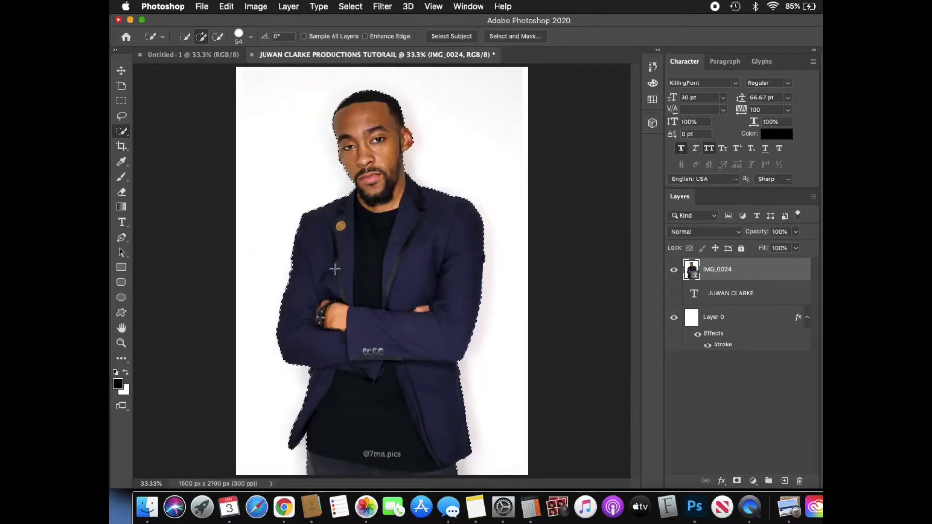
Step: Open Select and Mask and zoom up to 200% to inspect the face edges
left_click(505, 41)
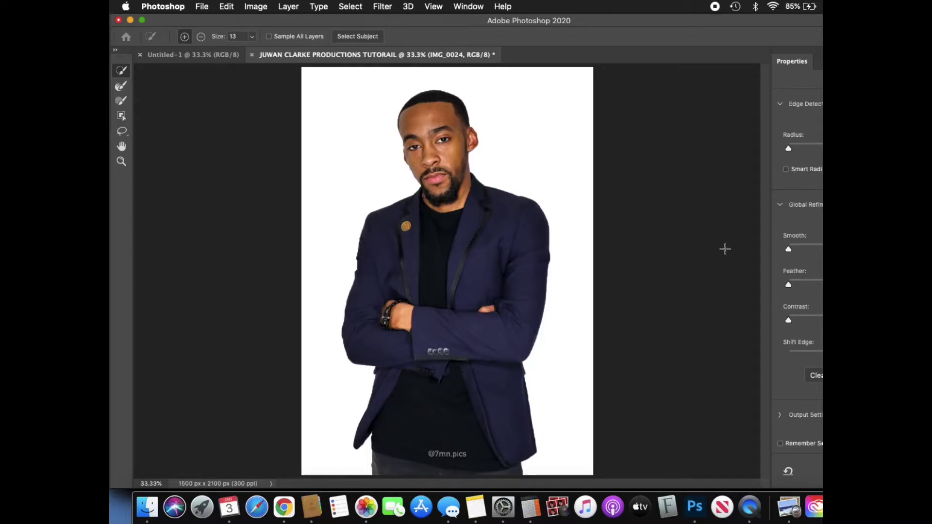
key("super+equal")
key("super+equal")
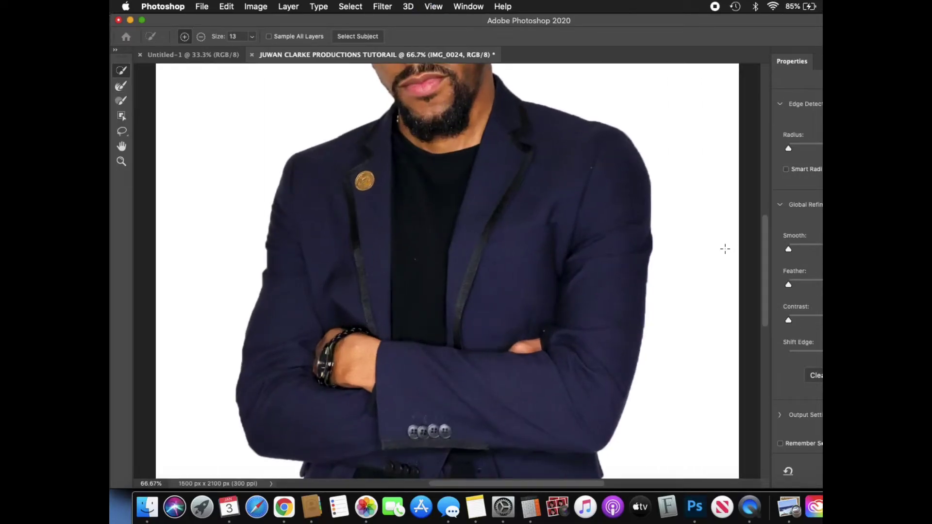
scroll(726, 249, "up", 2)
scroll(725, 249, "up", 6)
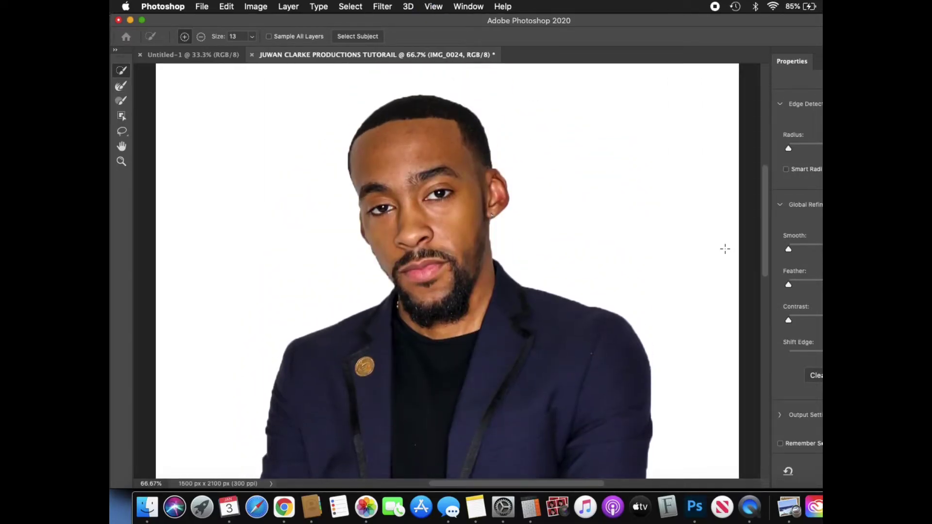
key("super+equal")
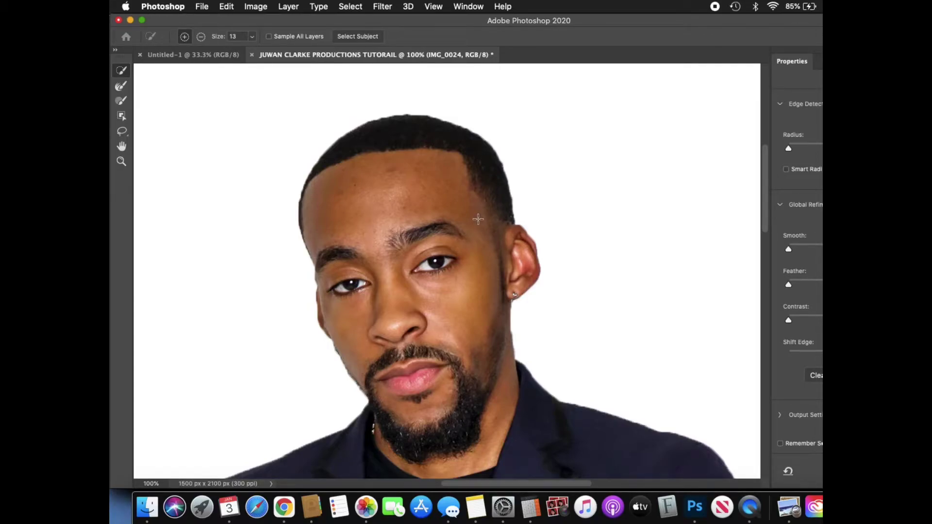
key("super+equal")
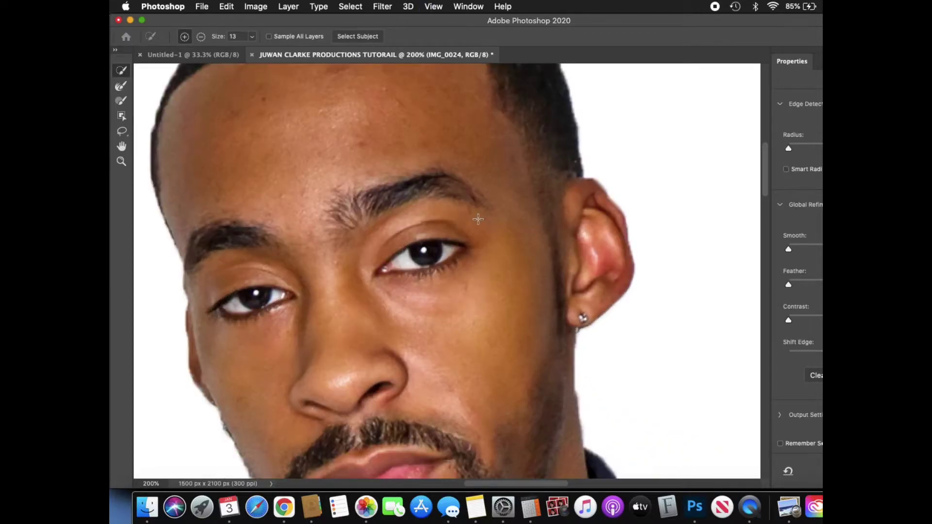
scroll(478, 219, "up", 5)
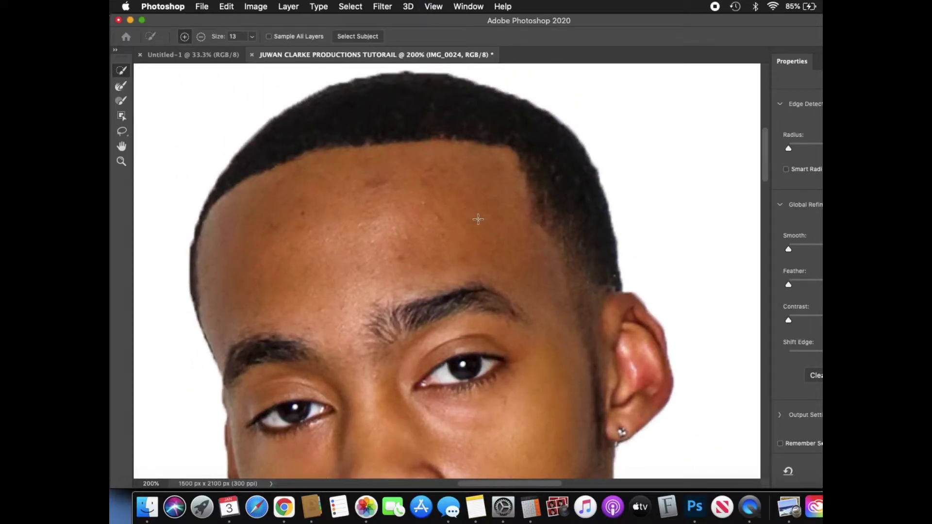
key("super+minus")
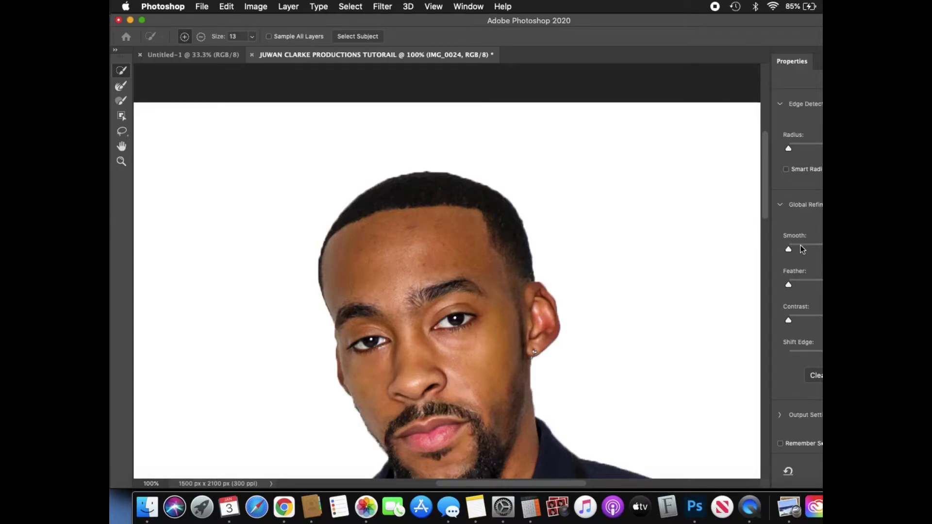
Step: Raise the Smooth and Contrast sliders, comparing the original-photo and on-white previews
left_click(801, 249)
left_click_drag(804, 252, 816, 246)
key("m")
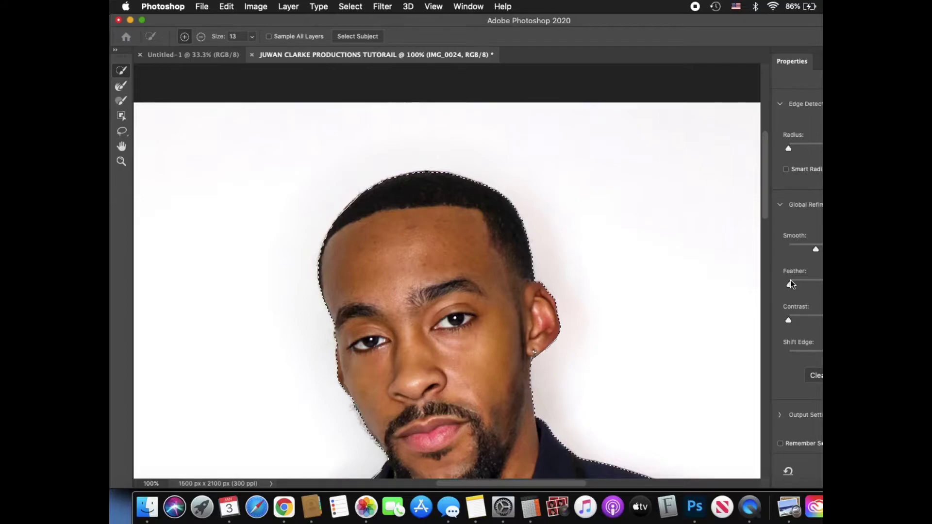
left_click(805, 318)
left_click(817, 351)
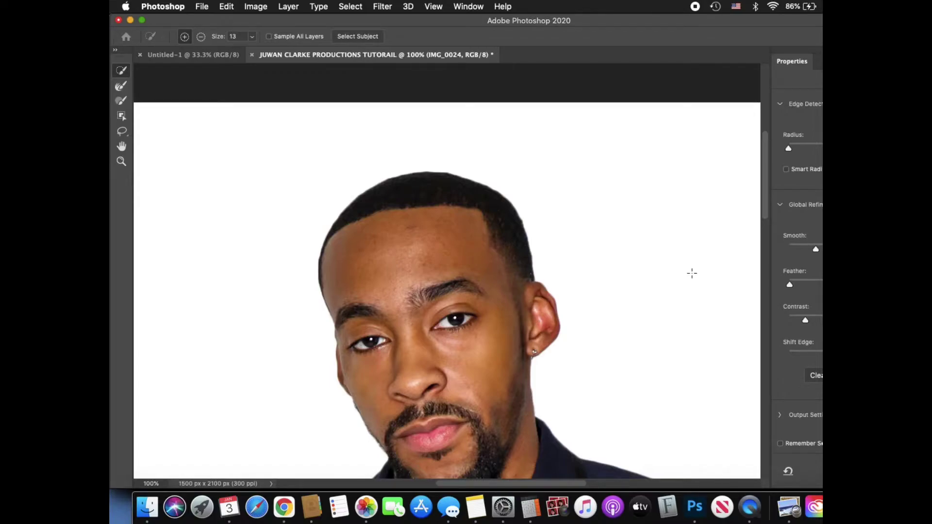
left_click_drag(817, 251, 819, 249)
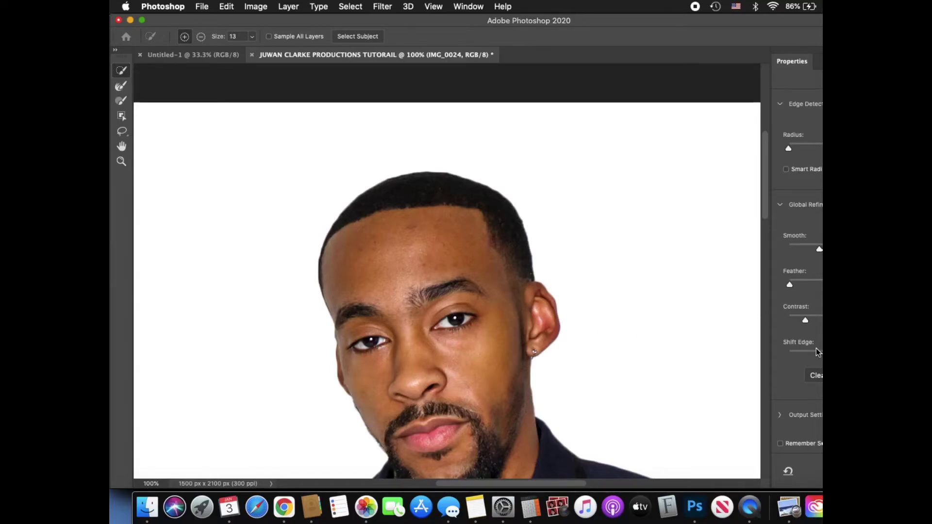
left_click_drag(803, 320, 800, 320)
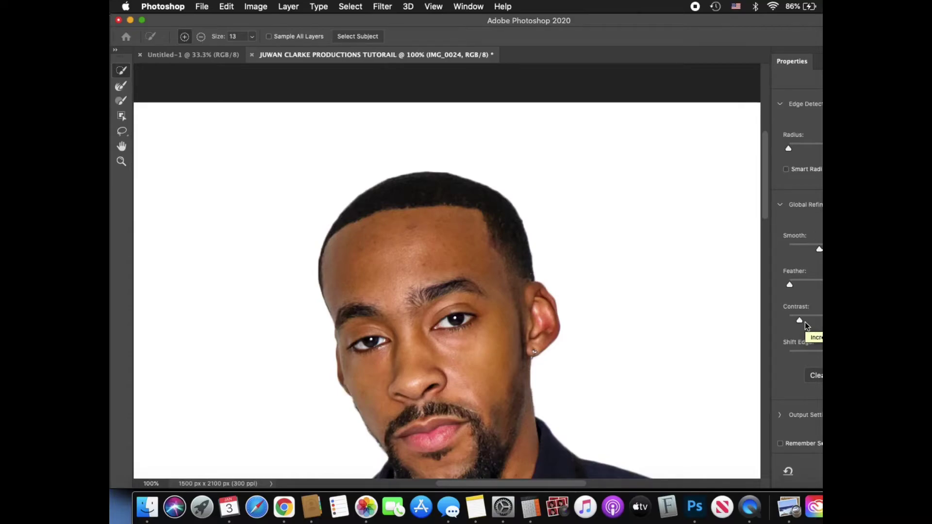
Step: Zoom out to review the jacket edges, fit the photo, and accept the refinement
key("super+minus")
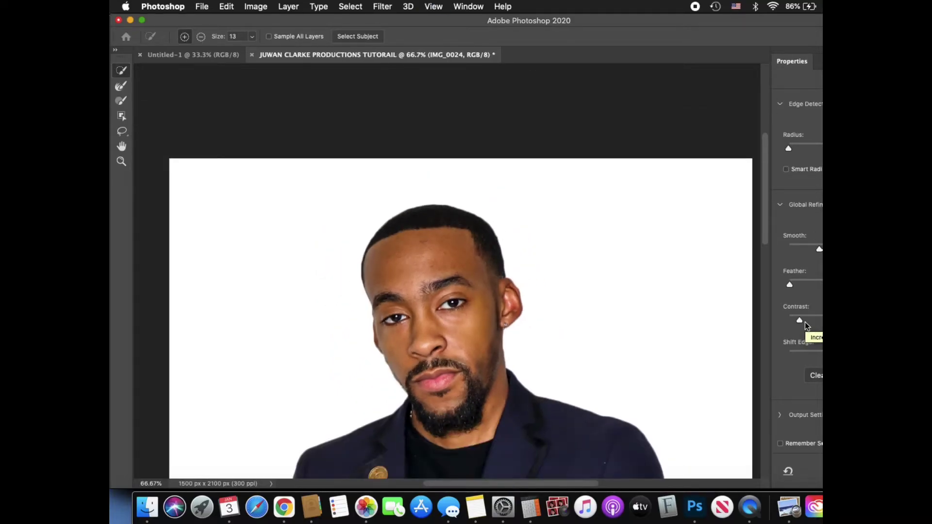
scroll(599, 316, "down", 6)
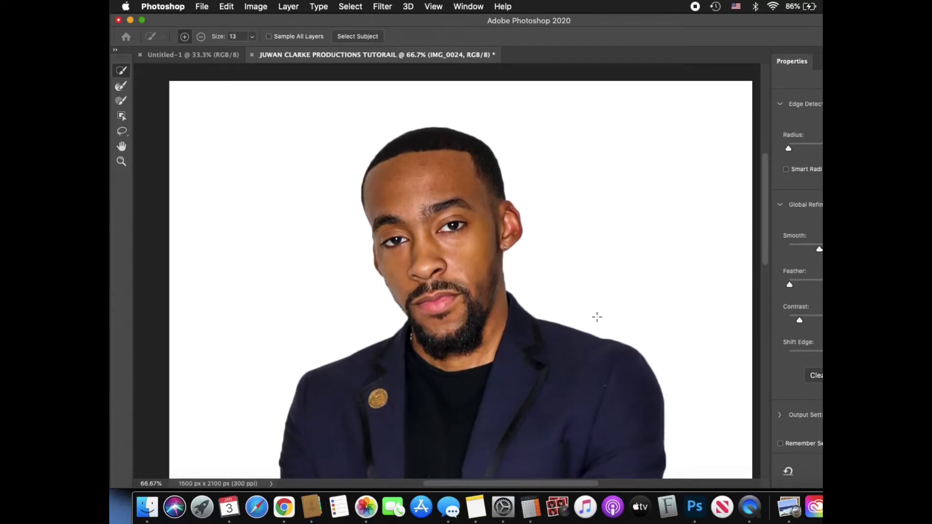
scroll(598, 324, "down", 8)
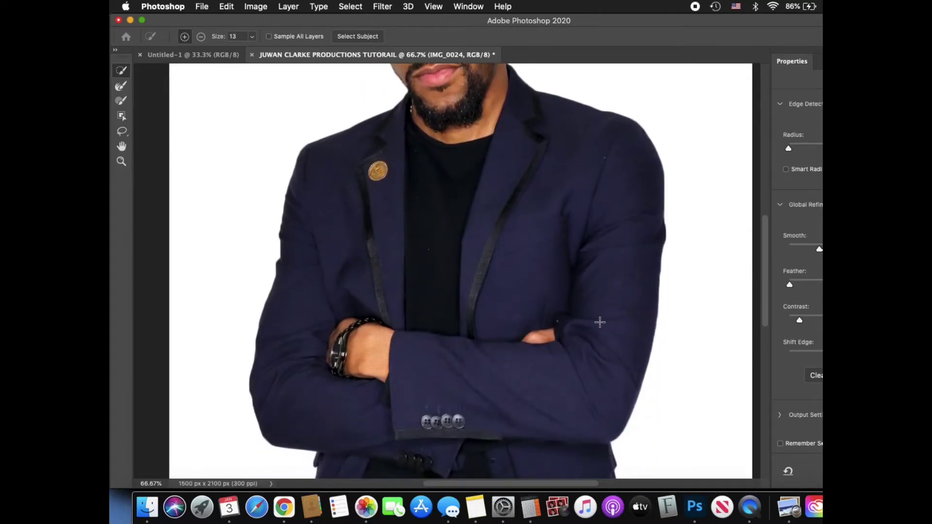
scroll(600, 325, "down", 3)
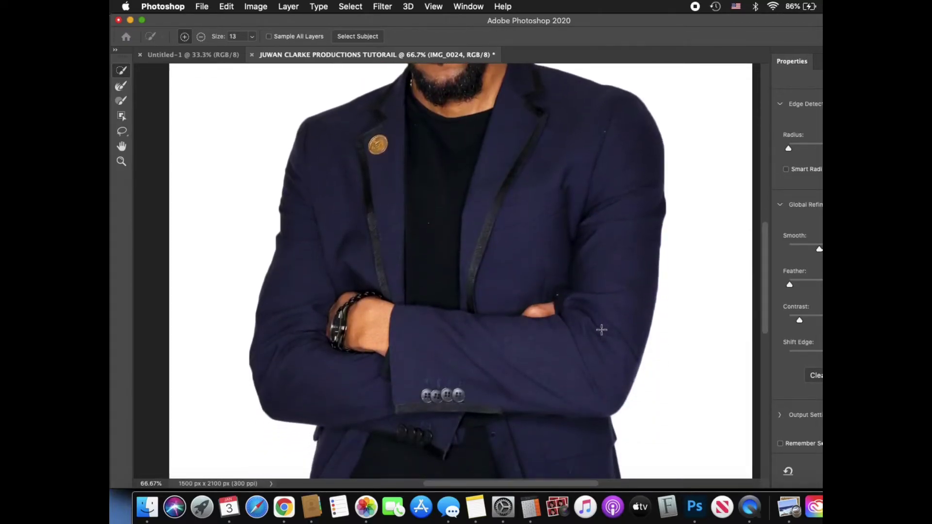
scroll(601, 333, "down", 5)
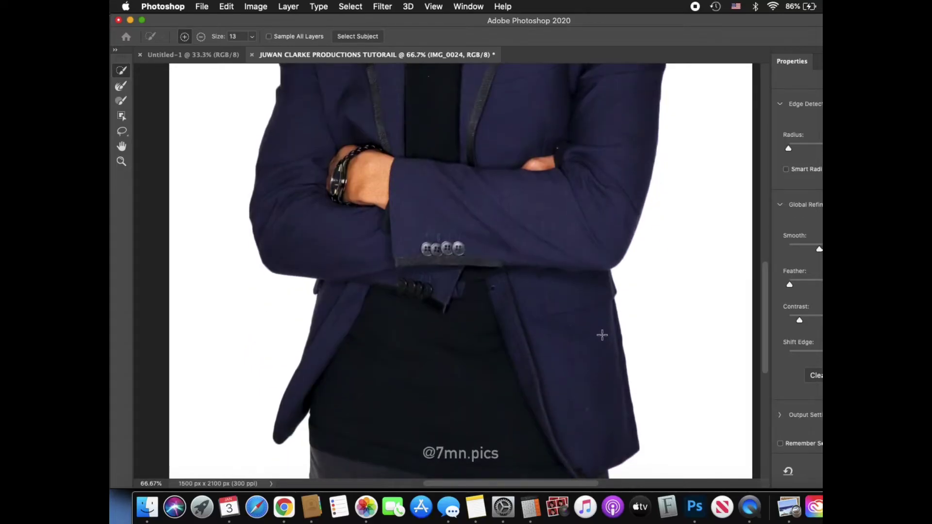
scroll(602, 335, "down", 1)
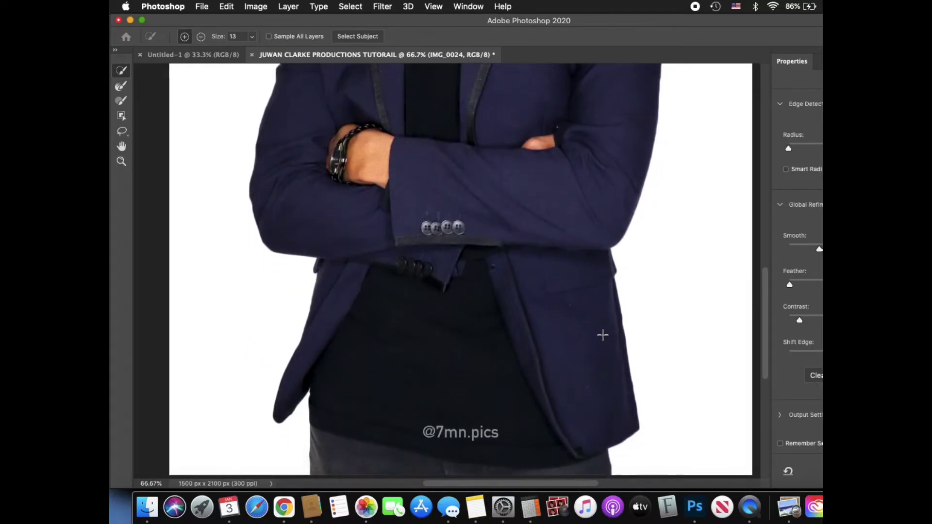
key("super+minus")
key("super+minus")
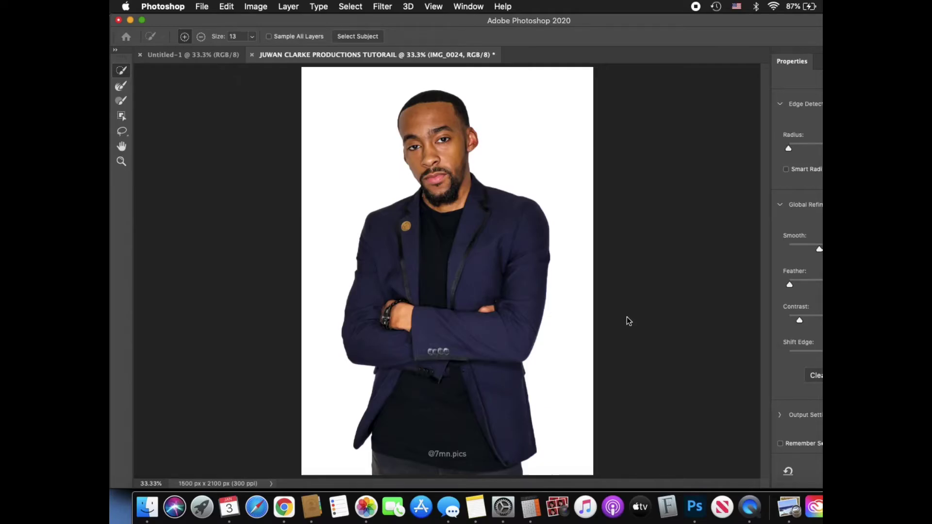
key("Return")
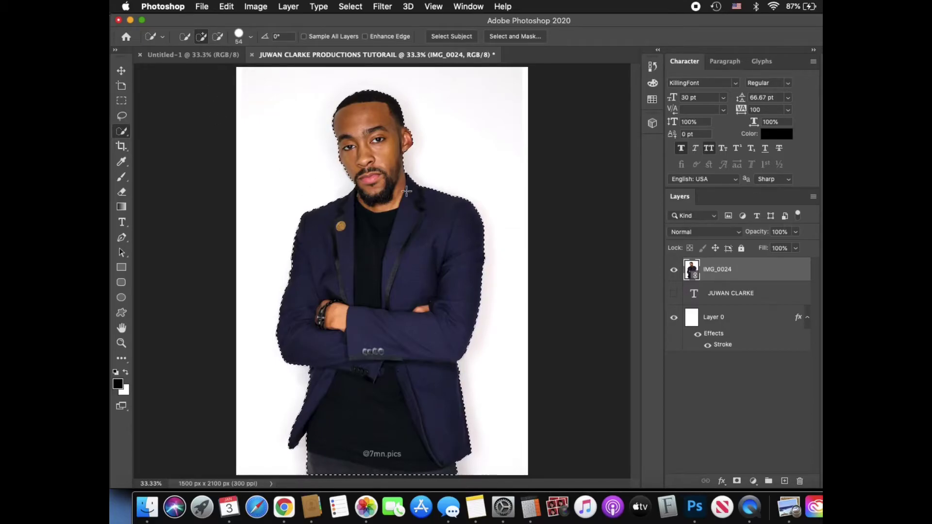
Step: Invert the selection with Select > Inverse
left_click(350, 6)
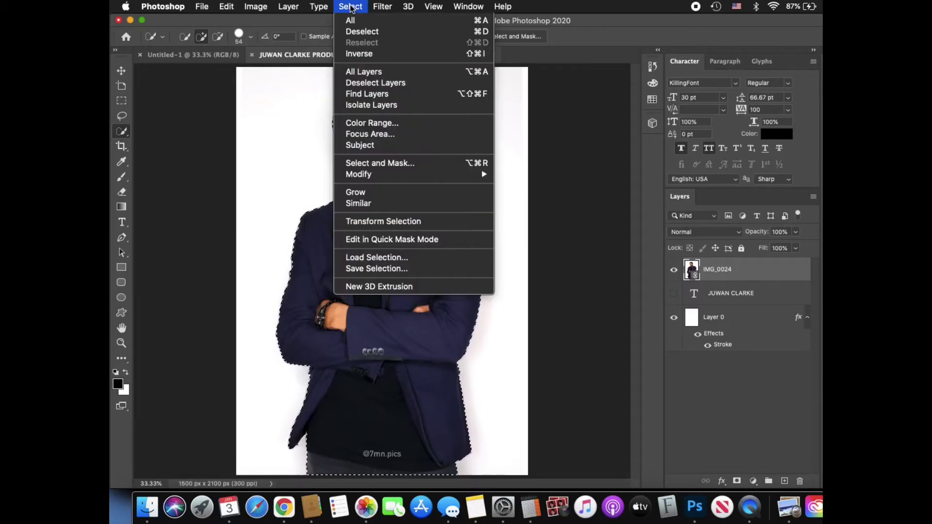
left_click(370, 54)
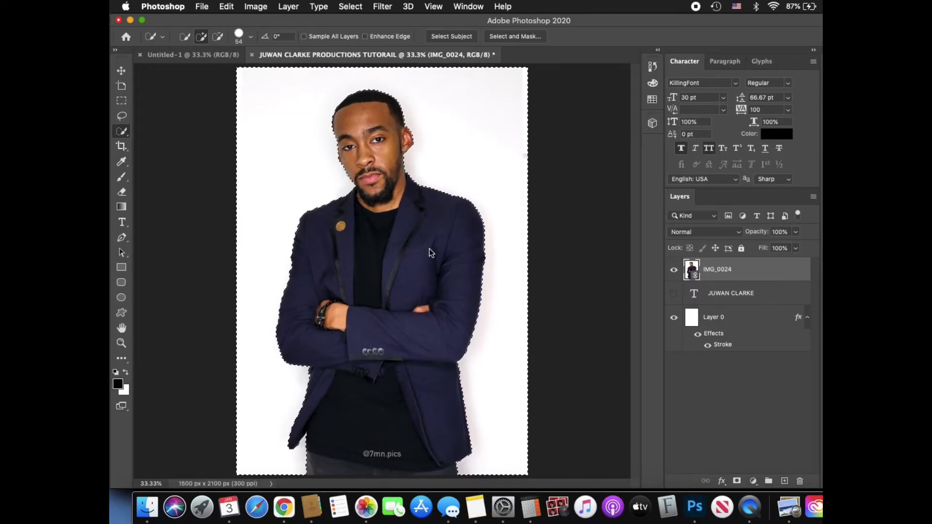
Step: Try deleting the selected background, dismiss the smart-object warning, then try the Eraser
key("BackSpace")
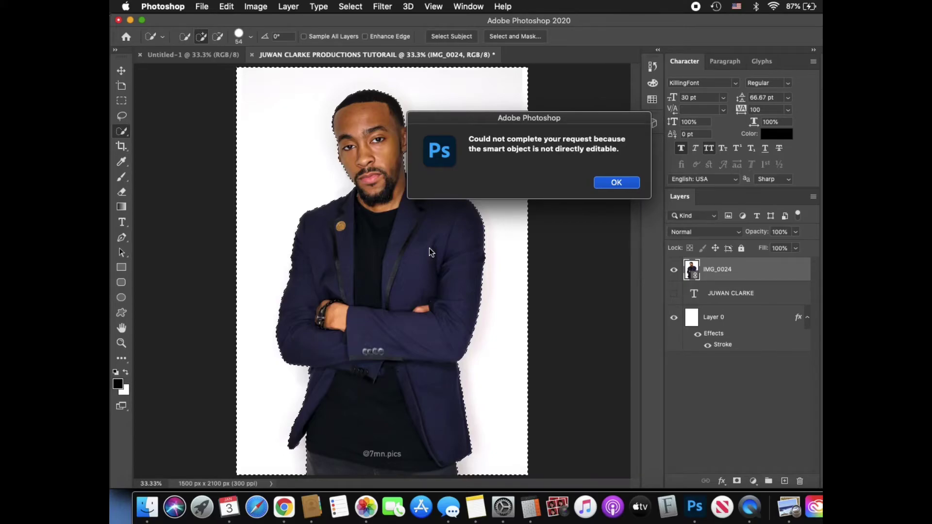
key("Return")
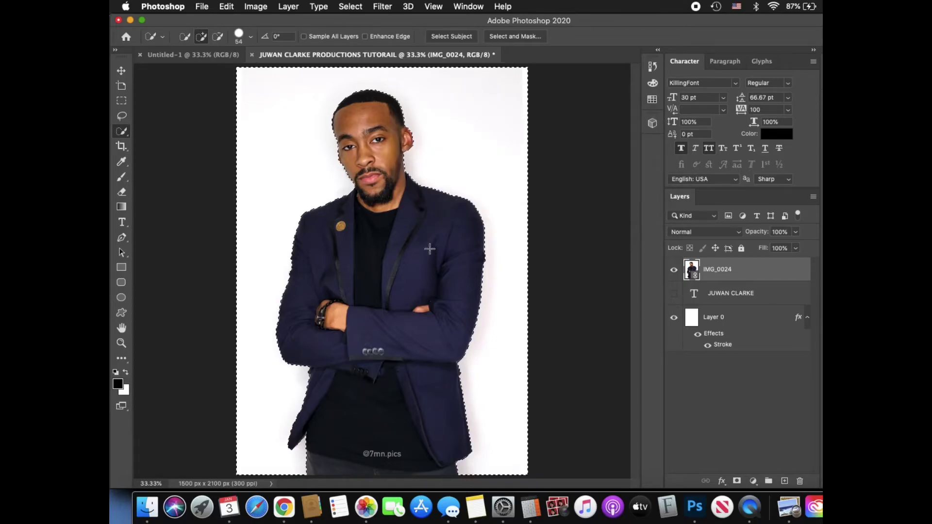
left_click(121, 193)
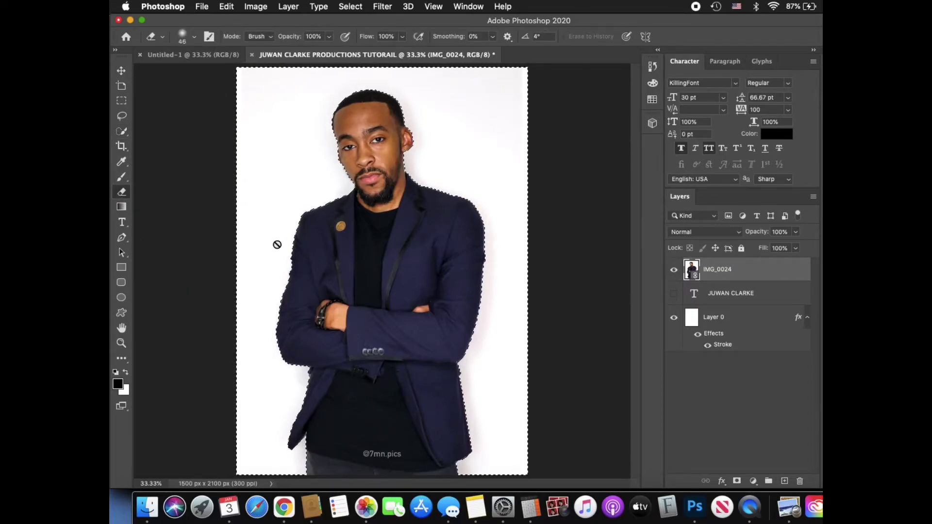
left_click(277, 214)
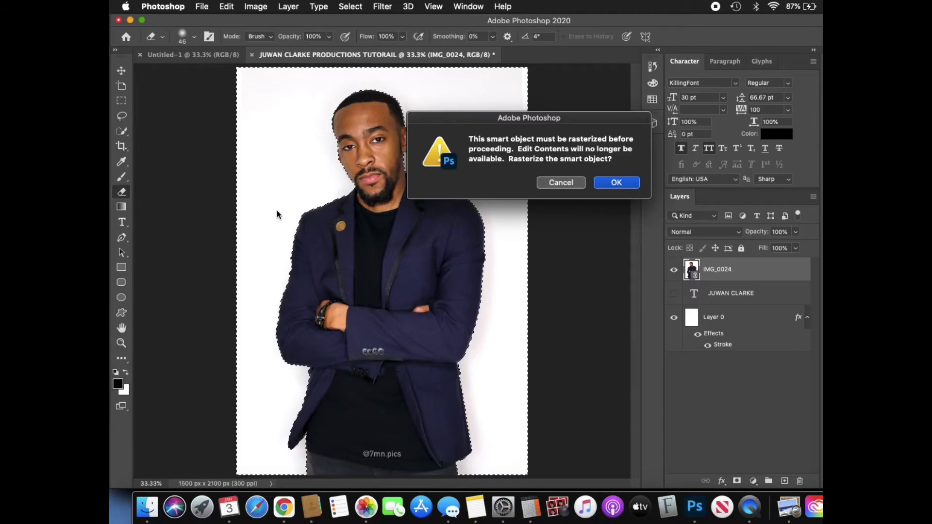
Step: Rasterize the photo layer, clear the selected background with Edit > Clear, and hide Layer 0
key("Return")
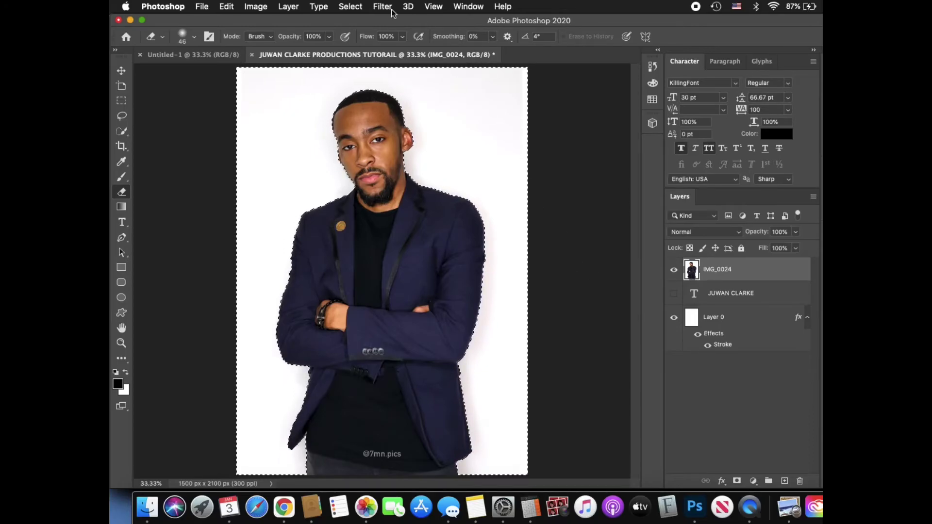
left_click(225, 7)
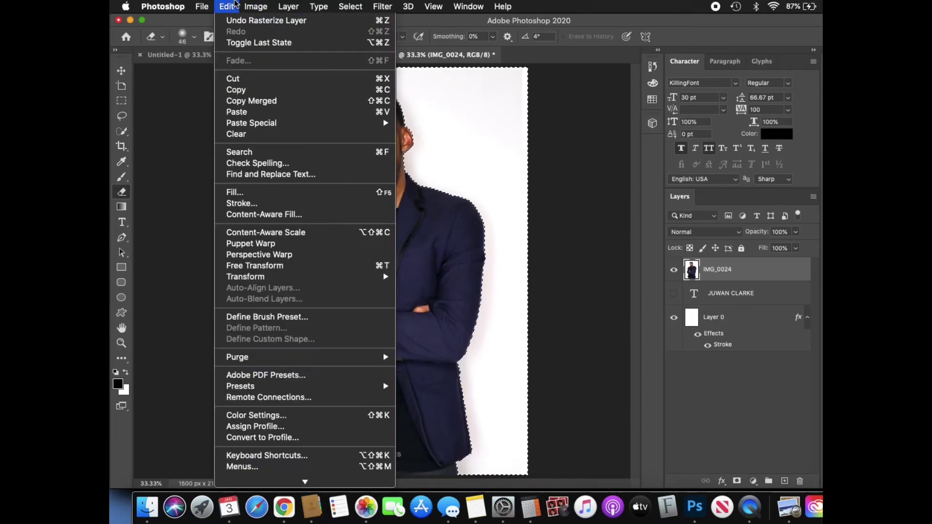
left_click(235, 4)
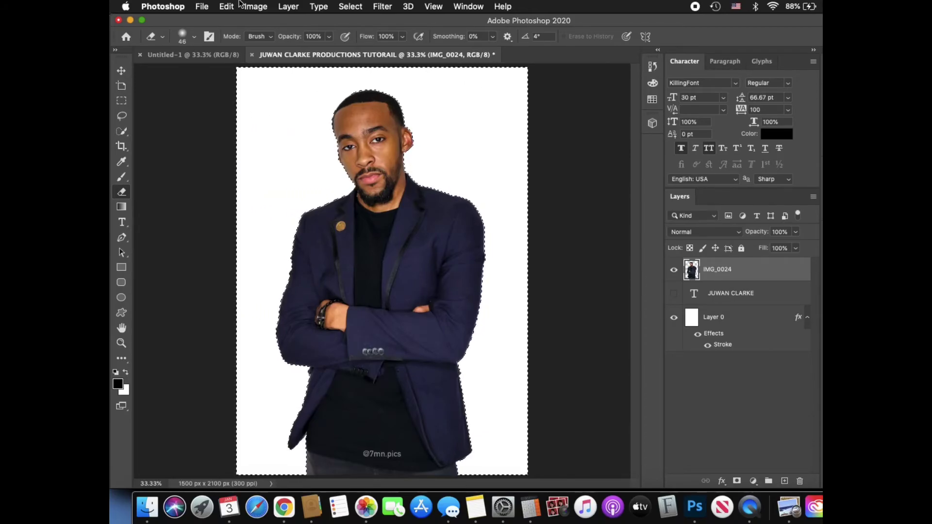
left_click(674, 317)
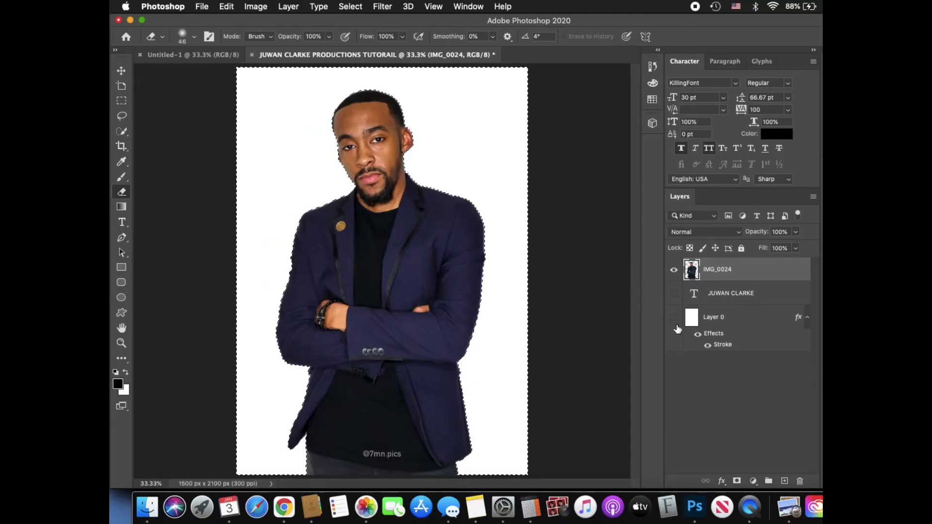